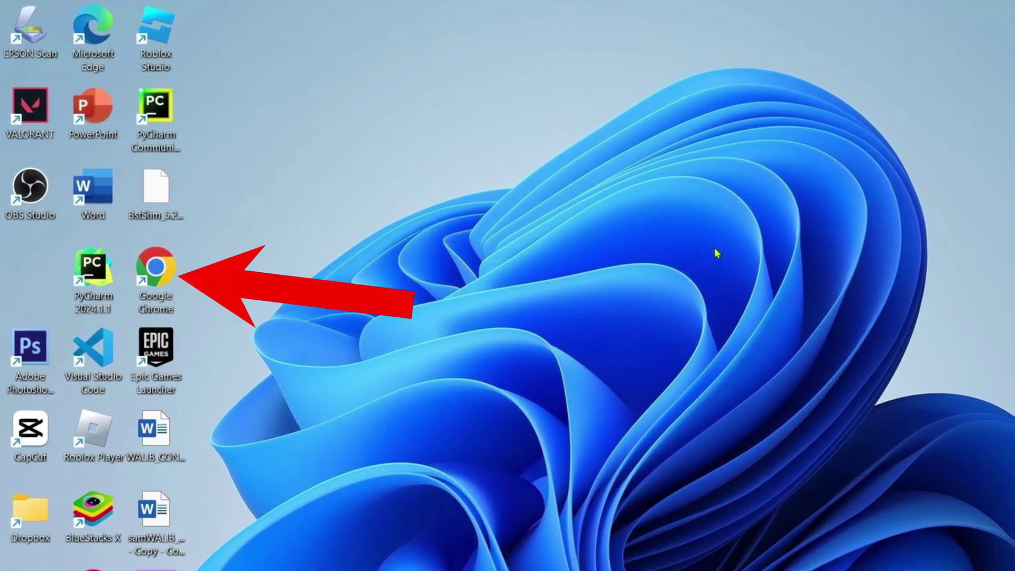
# Launch Chrome, search Google for 'steam' and open the Steam store homepage
pyautogui.doubleClick(181, 284)
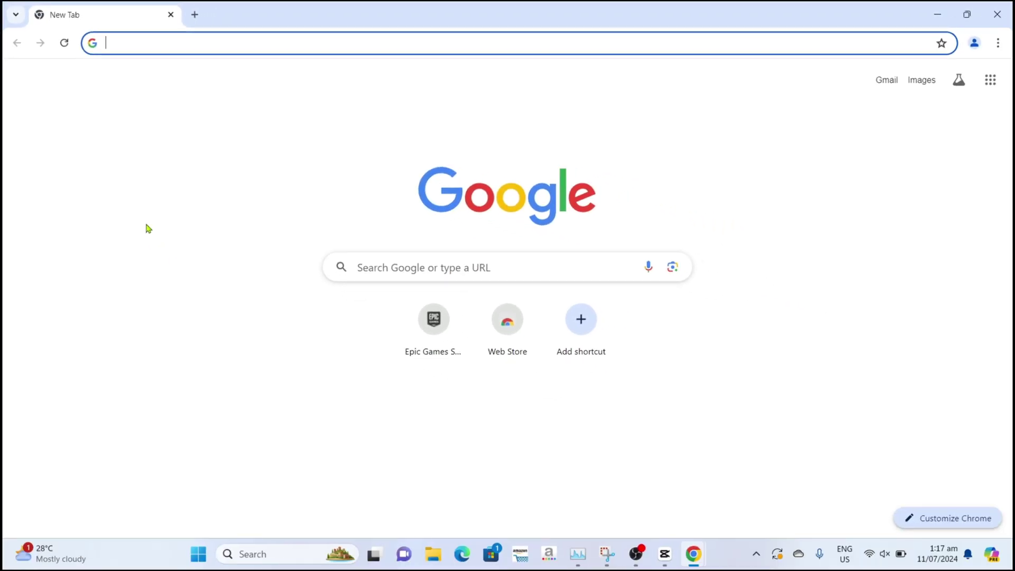
pyautogui.click(170, 44)
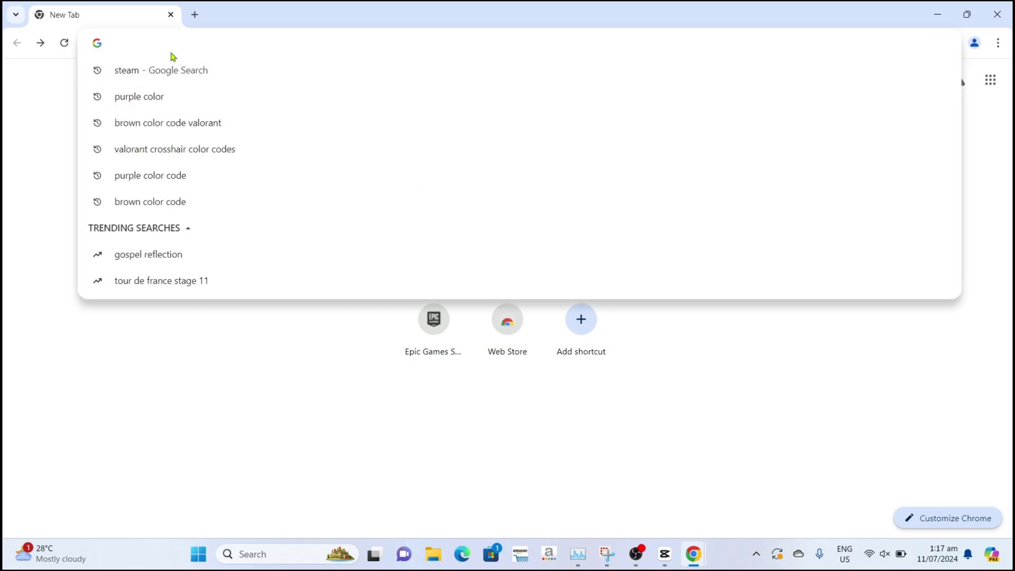
pyautogui.write('steam')
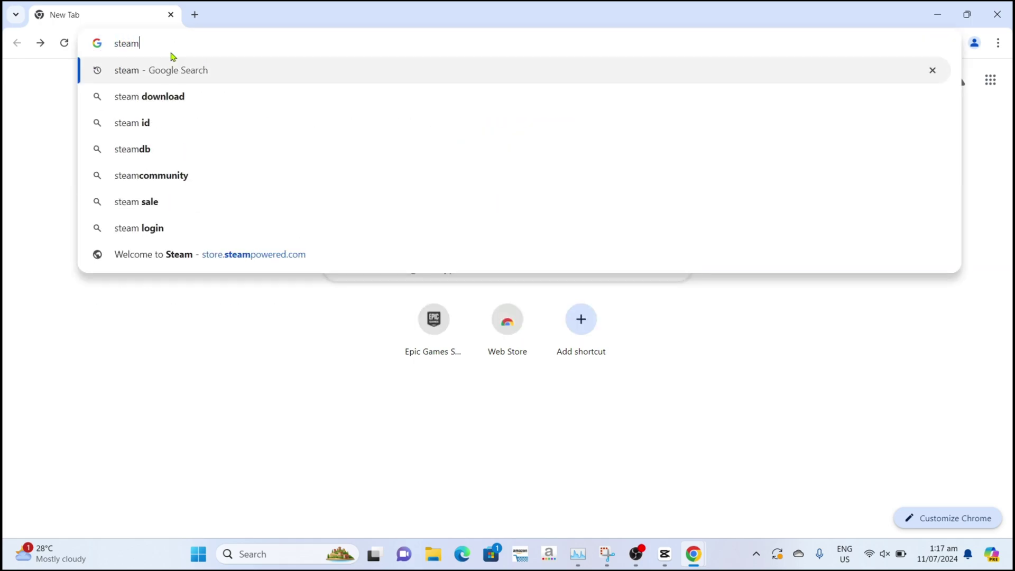
pyautogui.press('Return')
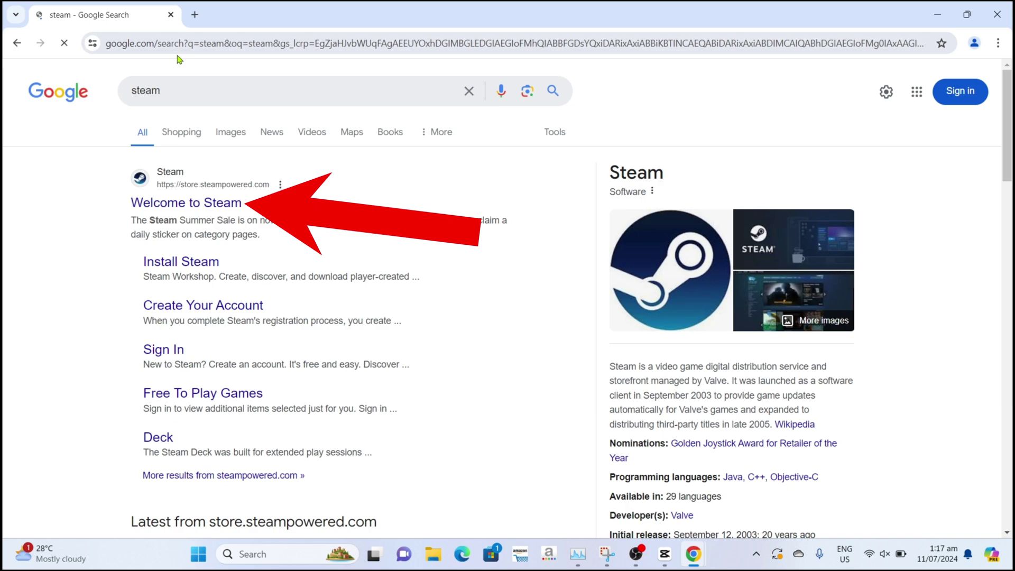
pyautogui.click(185, 205)
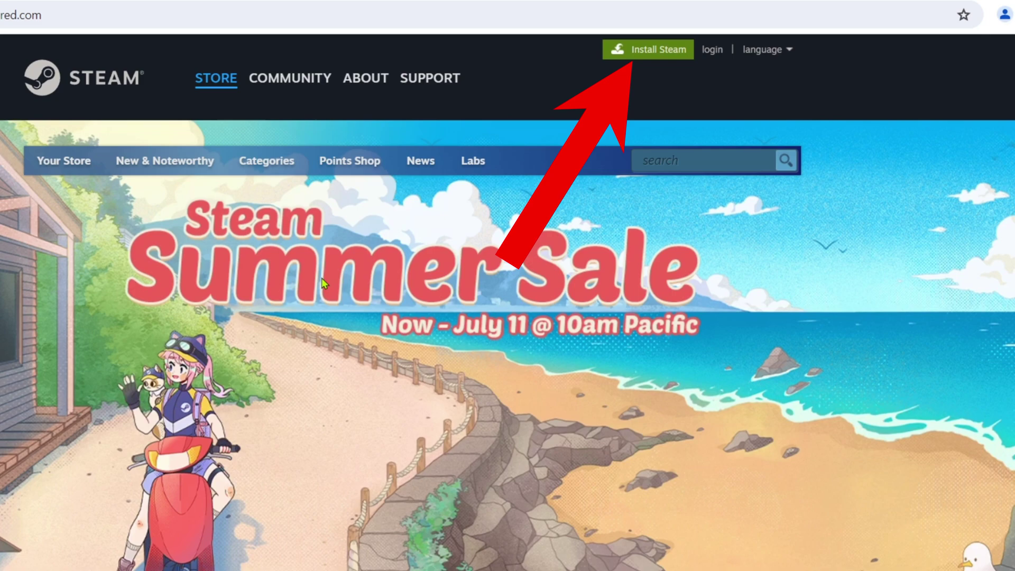
# Download the Steam installer SteamSetup (3).exe from the Install Steam page and show Chrome's downloads
pyautogui.click(659, 57)
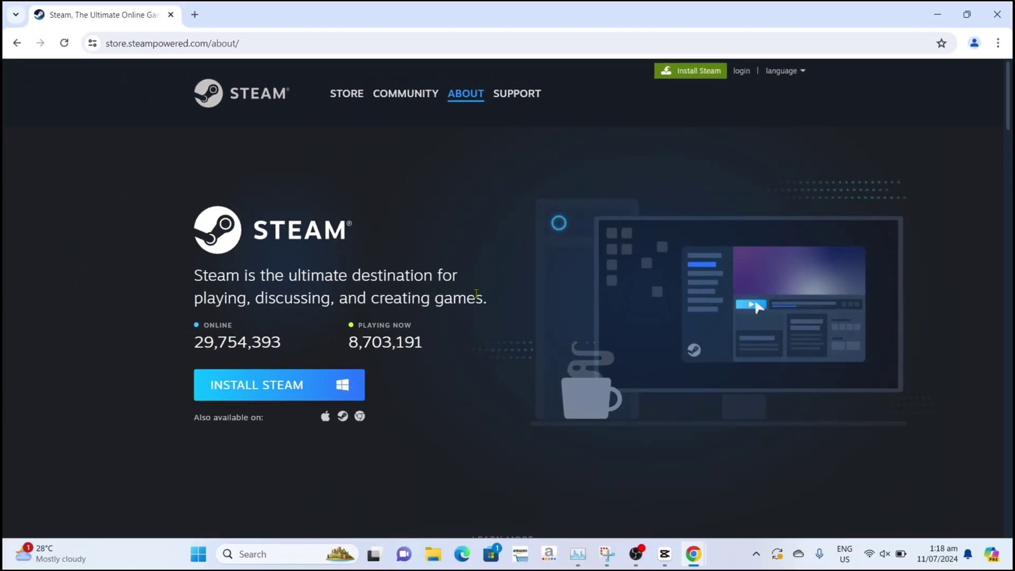
pyautogui.click(281, 399)
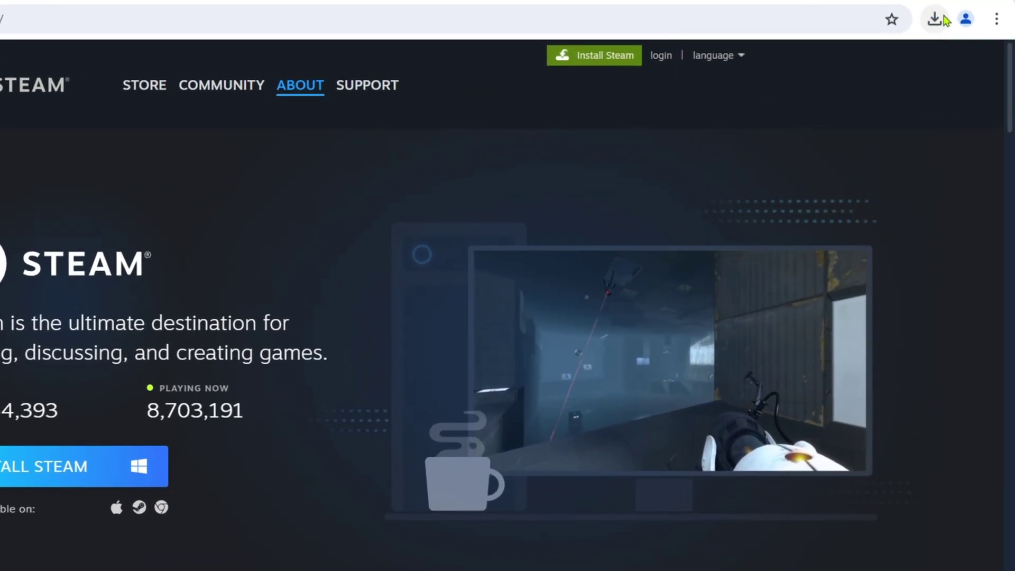
pyautogui.click(950, 43)
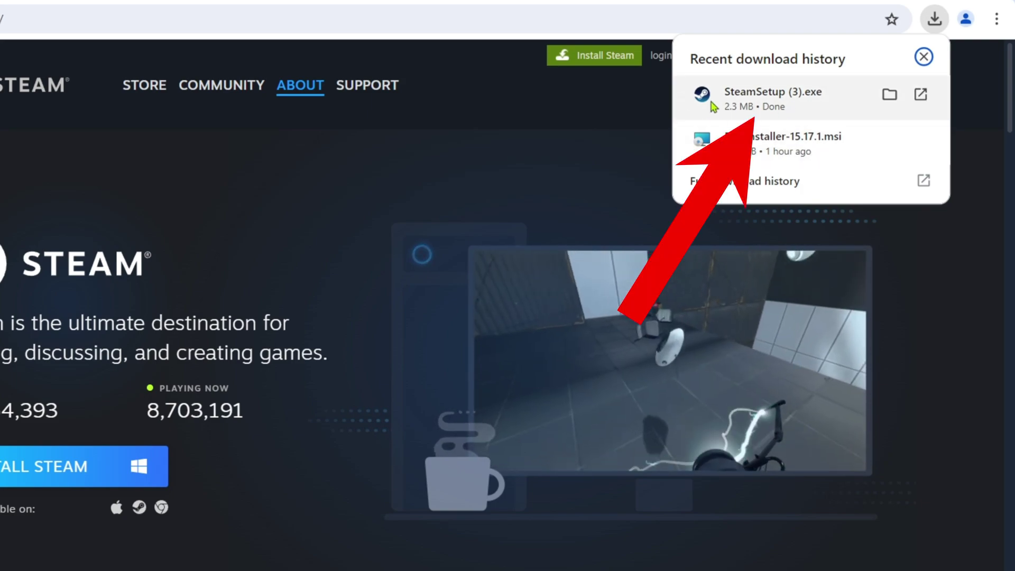
# Install Steam in English to C:\Program Files (x86)\Steam and launch it on finish
pyautogui.click(804, 108)
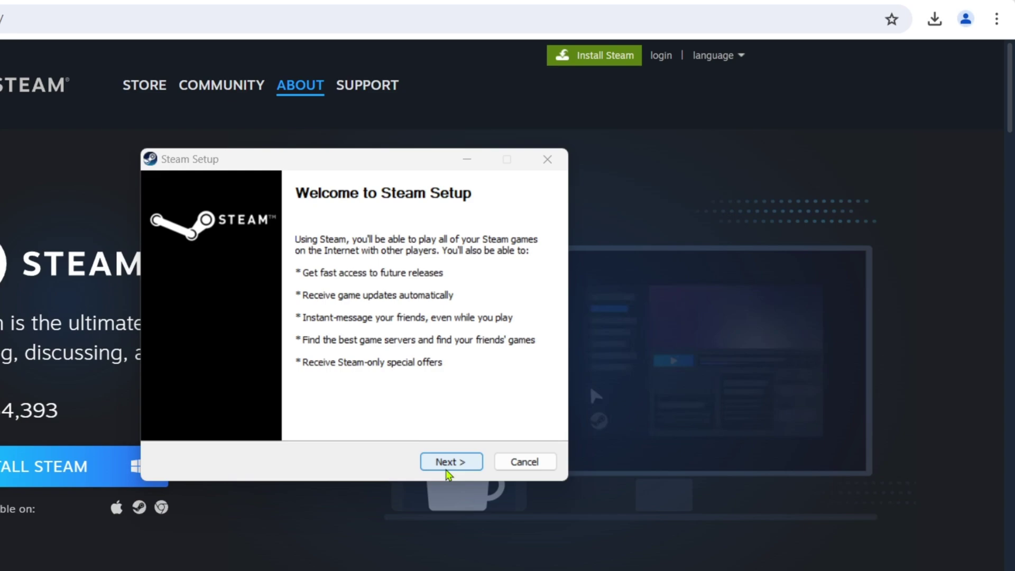
pyautogui.click(464, 465)
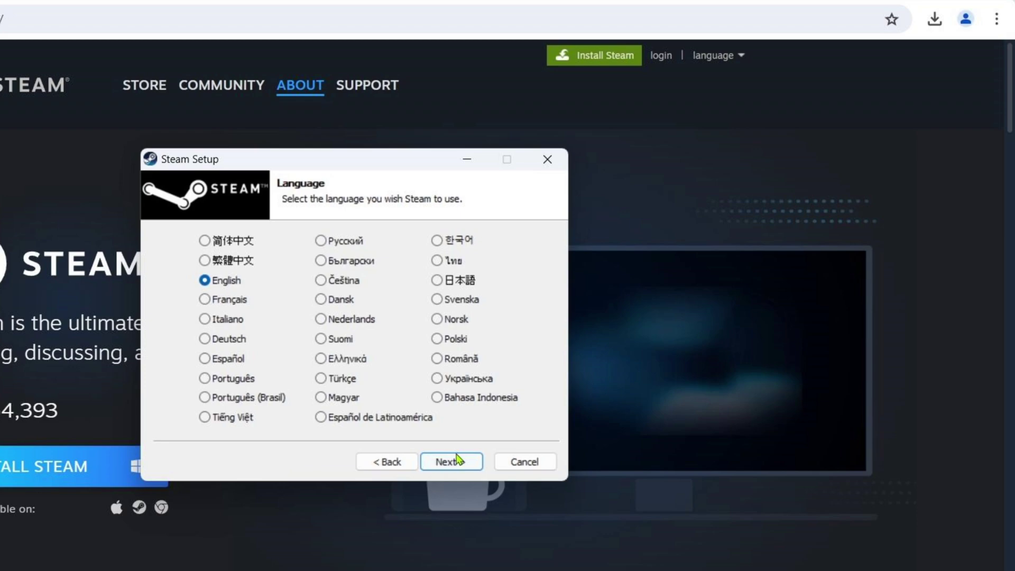
pyautogui.click(457, 461)
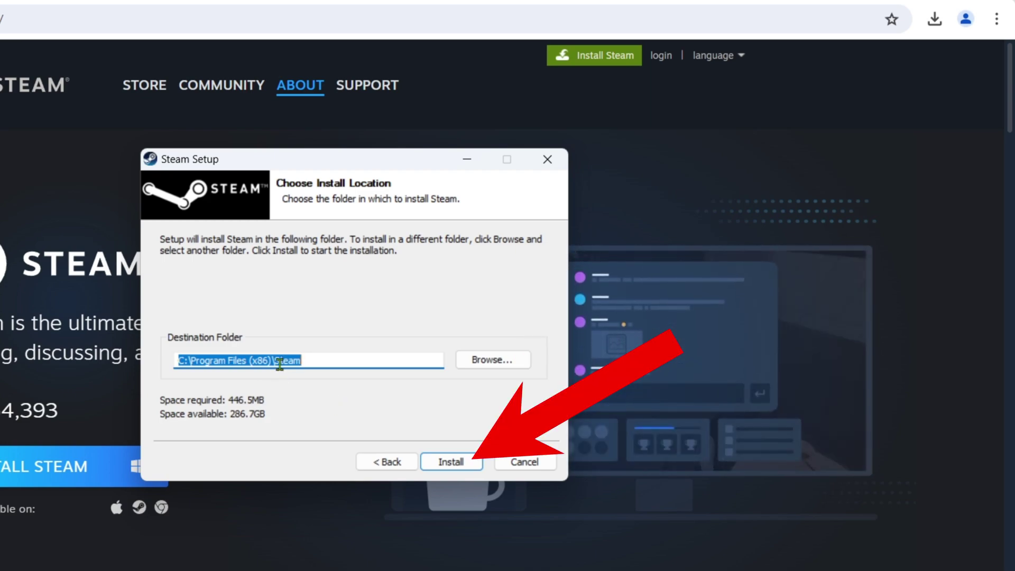
pyautogui.click(450, 462)
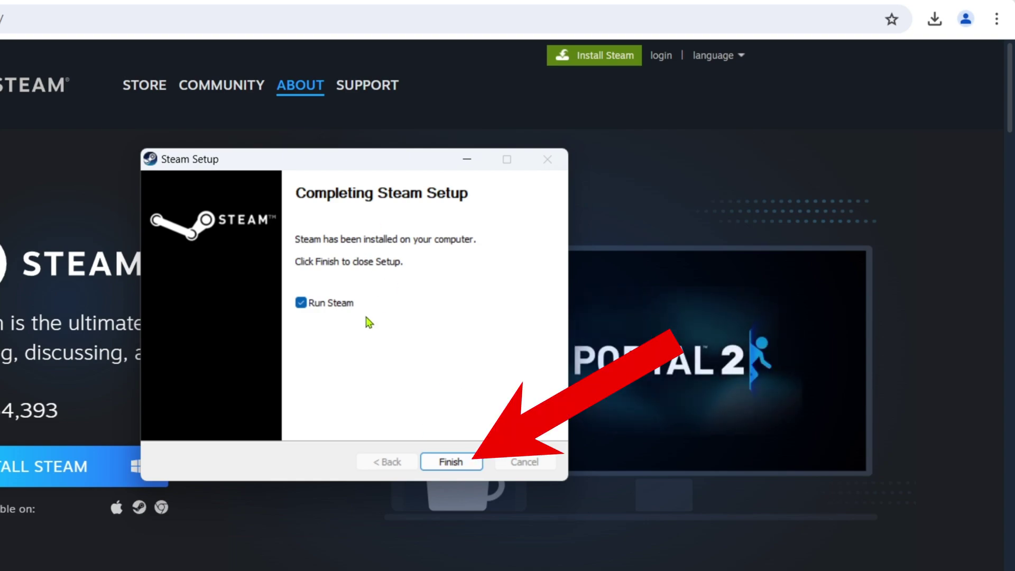
pyautogui.click(451, 461)
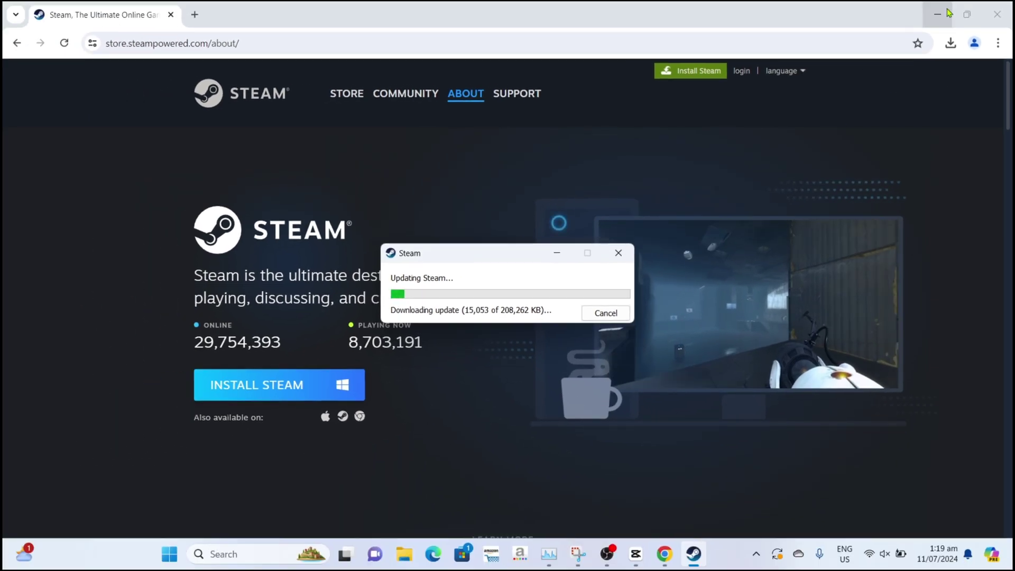
# Minimize both Chrome windows while Steam's update completes
pyautogui.click(948, 13)
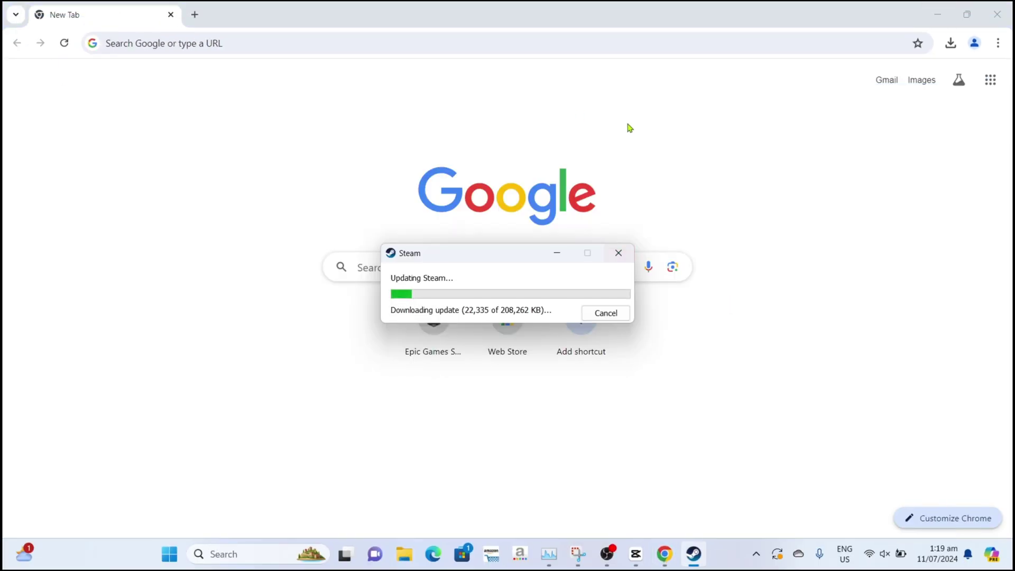
pyautogui.click(947, 21)
pyautogui.click(938, 14)
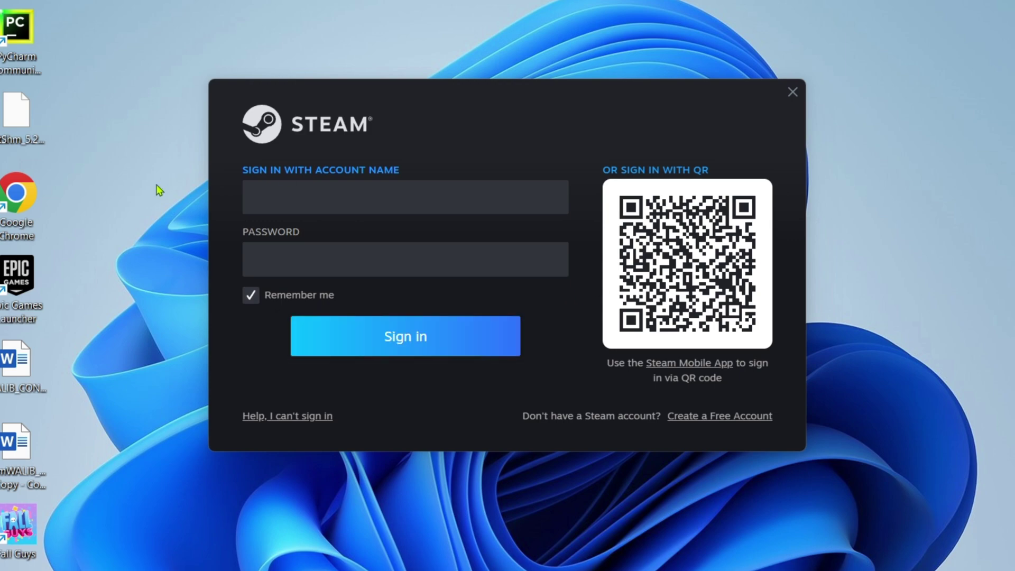
# Start a free Steam account and enter and confirm the email address
pyautogui.click(306, 204)
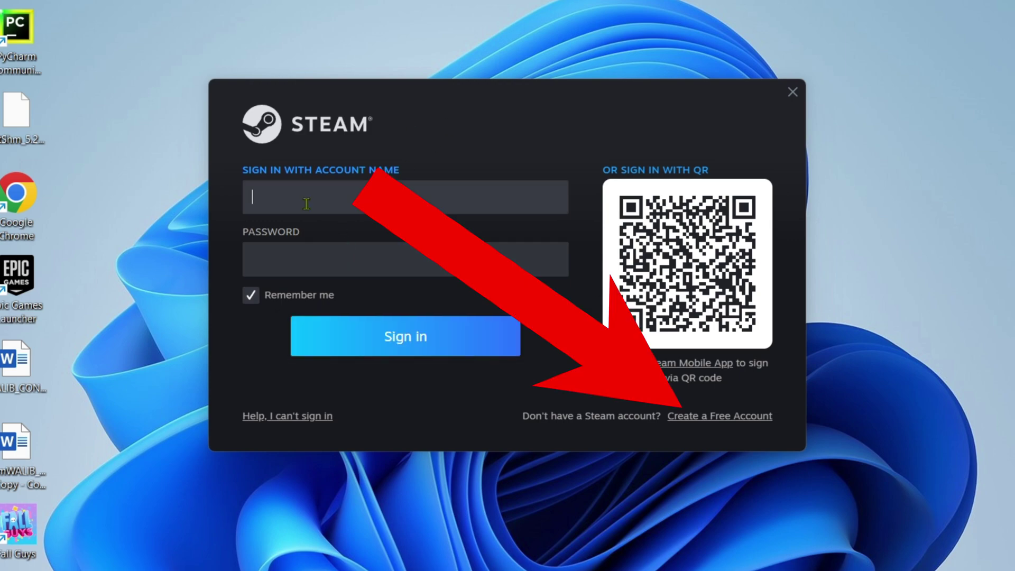
pyautogui.click(719, 418)
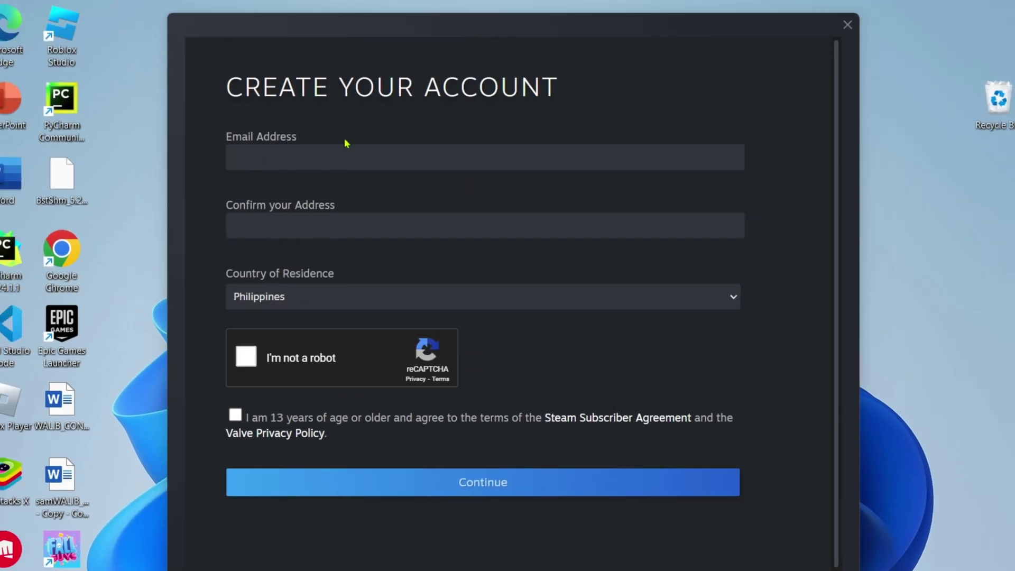
pyautogui.click(299, 157)
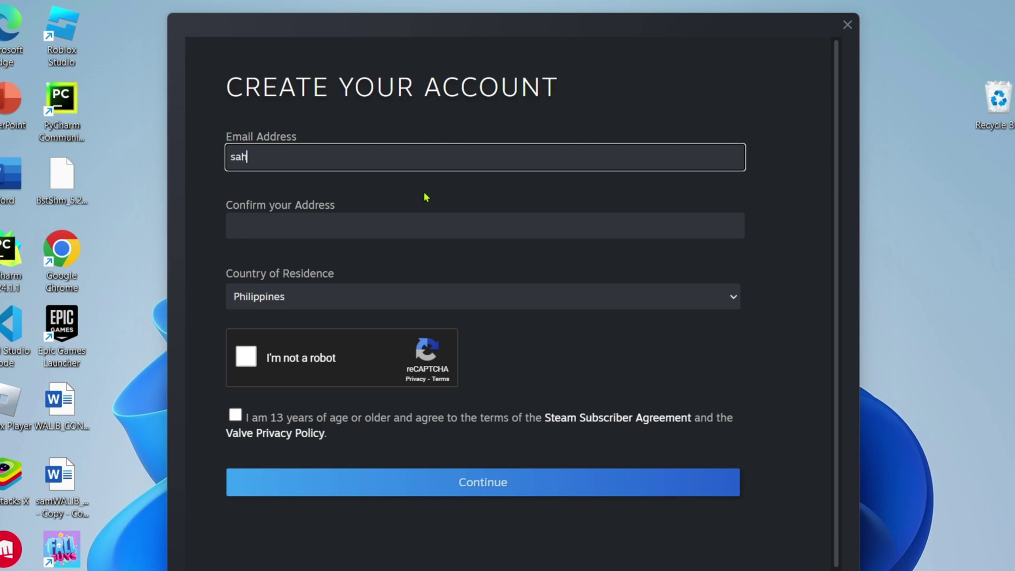
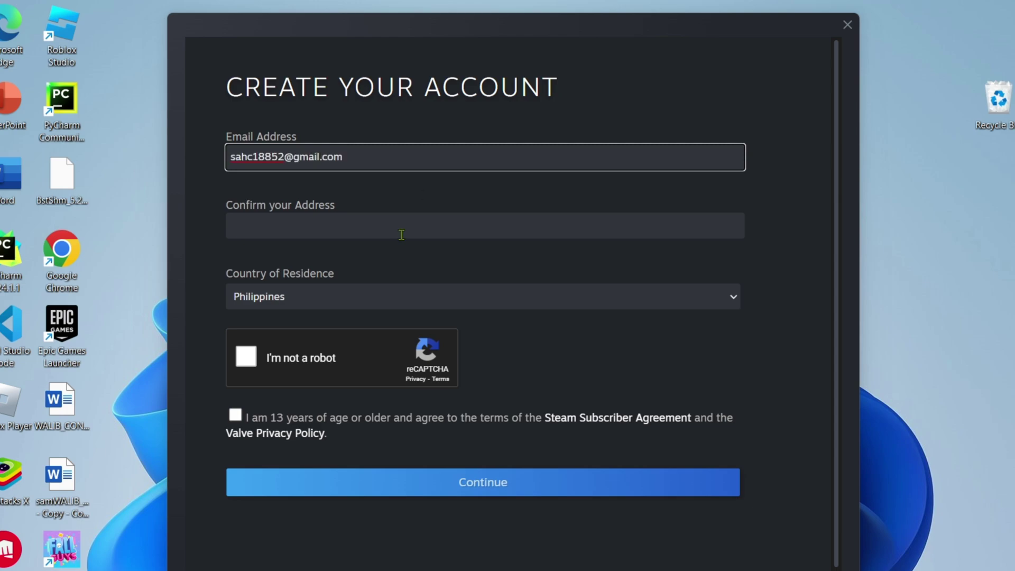
pyautogui.click(402, 233)
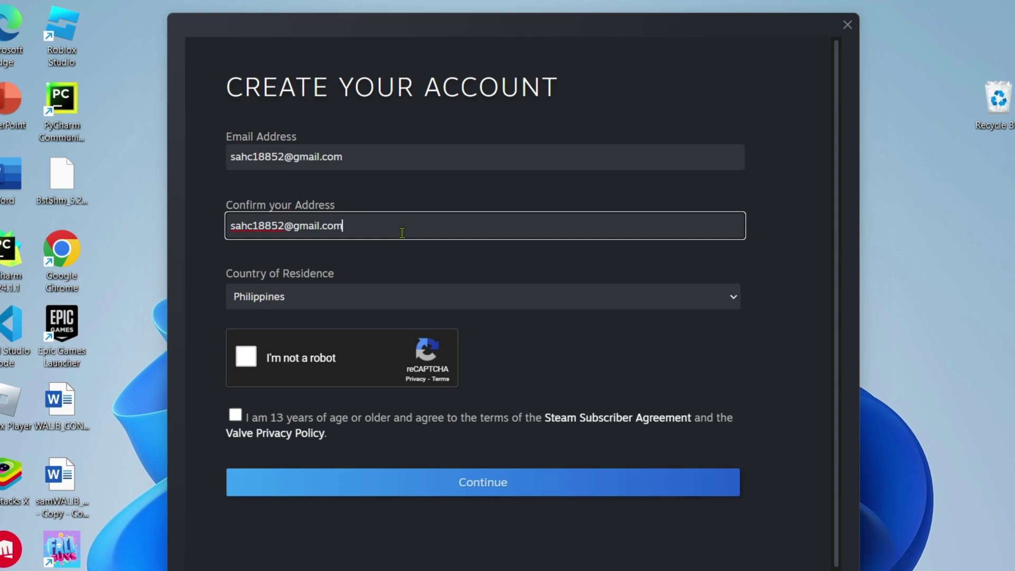
# Start the reCAPTCHA and solve its bicycles image challenge
pyautogui.click(245, 356)
pyautogui.click(382, 417)
pyautogui.click(381, 342)
pyautogui.click(456, 417)
pyautogui.click(381, 492)
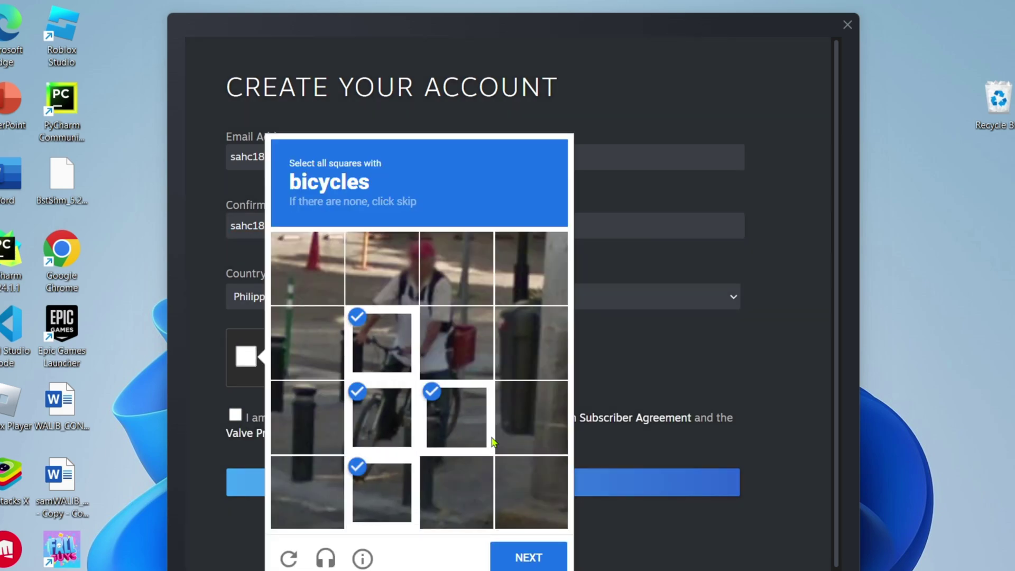
pyautogui.click(456, 342)
pyautogui.click(528, 558)
# Solve the buses image challenge and accept the age and terms agreement
pyautogui.click(307, 342)
pyautogui.click(381, 342)
pyautogui.click(456, 342)
pyautogui.click(307, 268)
pyautogui.click(382, 269)
pyautogui.click(456, 269)
pyautogui.click(528, 555)
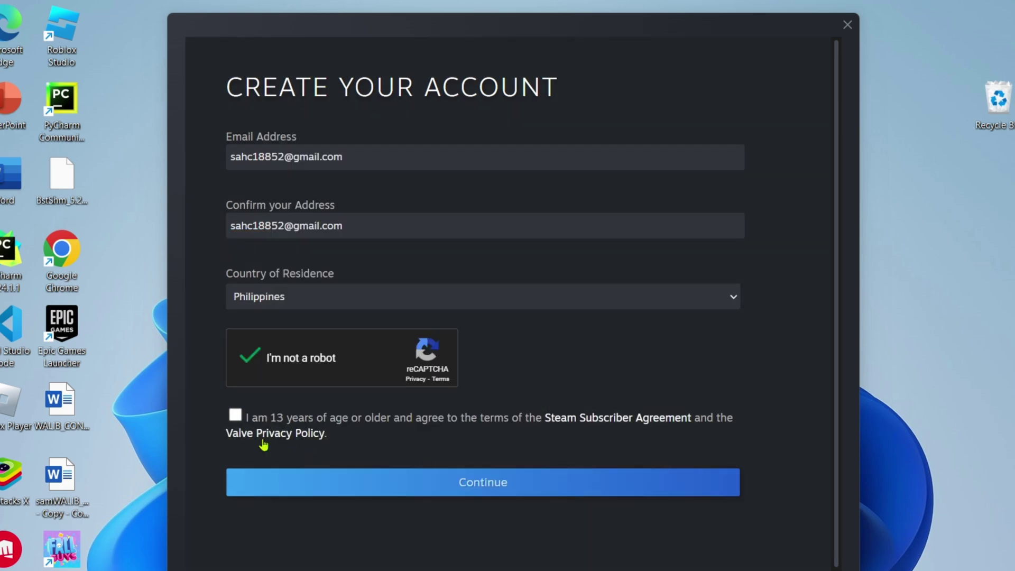
pyautogui.click(235, 416)
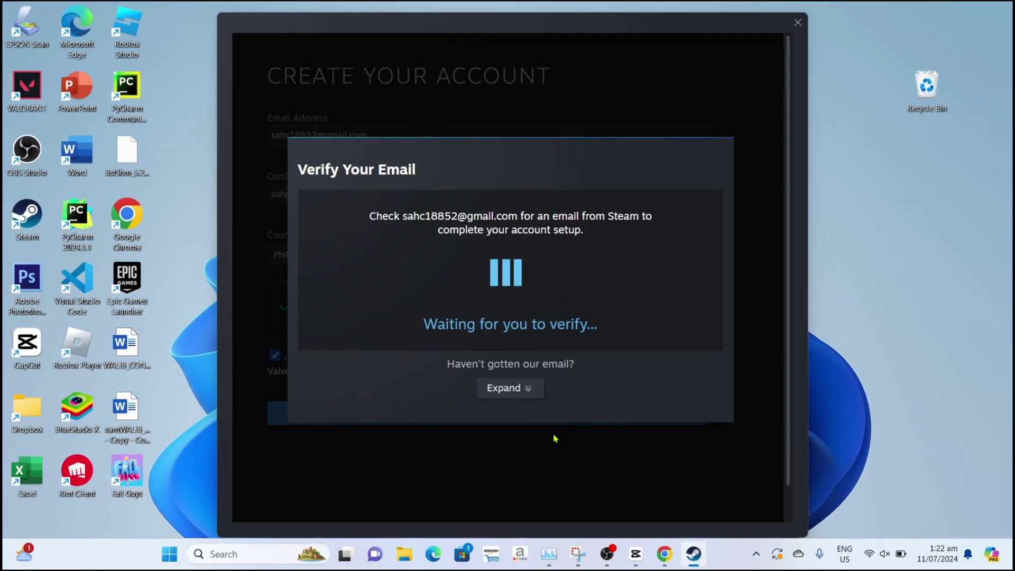
# Open gmail.com in the New Tab Chrome window
pyautogui.moveTo(664, 553)
pyautogui.click(589, 489)
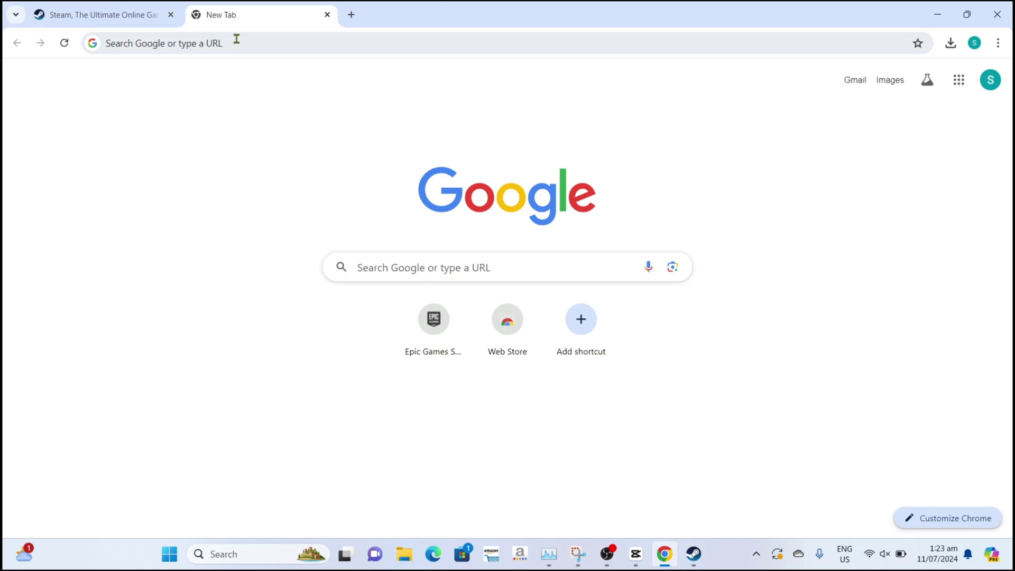
pyautogui.click(235, 42)
pyautogui.write('gmail')
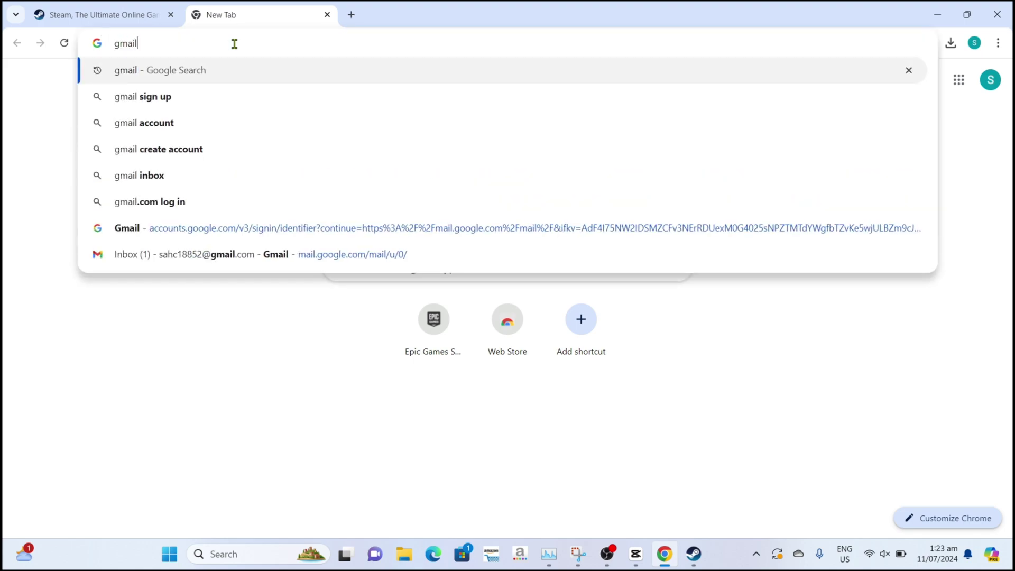
pyautogui.write('.com')
pyautogui.press('Return')
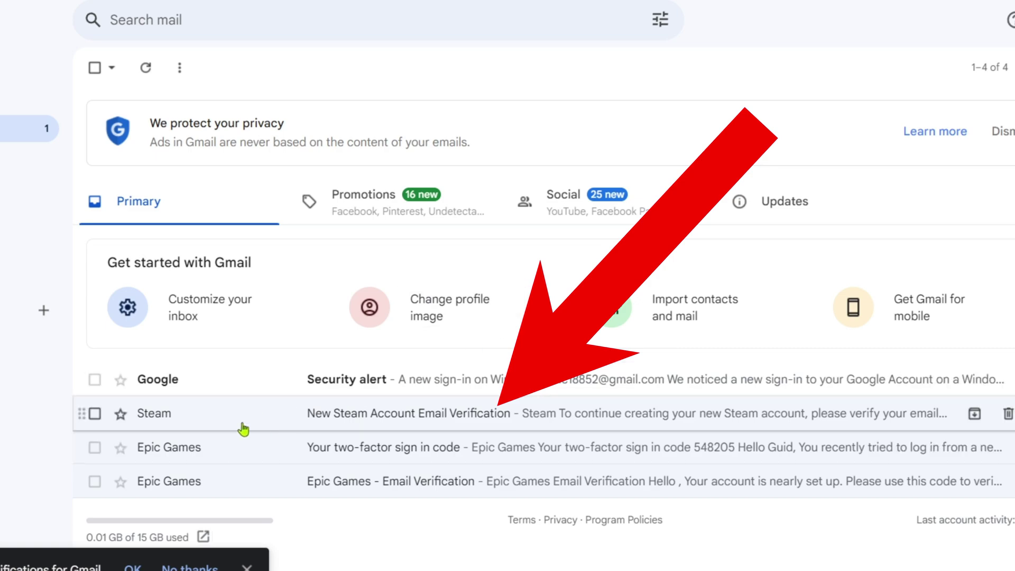
# Open the New Steam Account Email Verification message and verify the email address
pyautogui.click(321, 420)
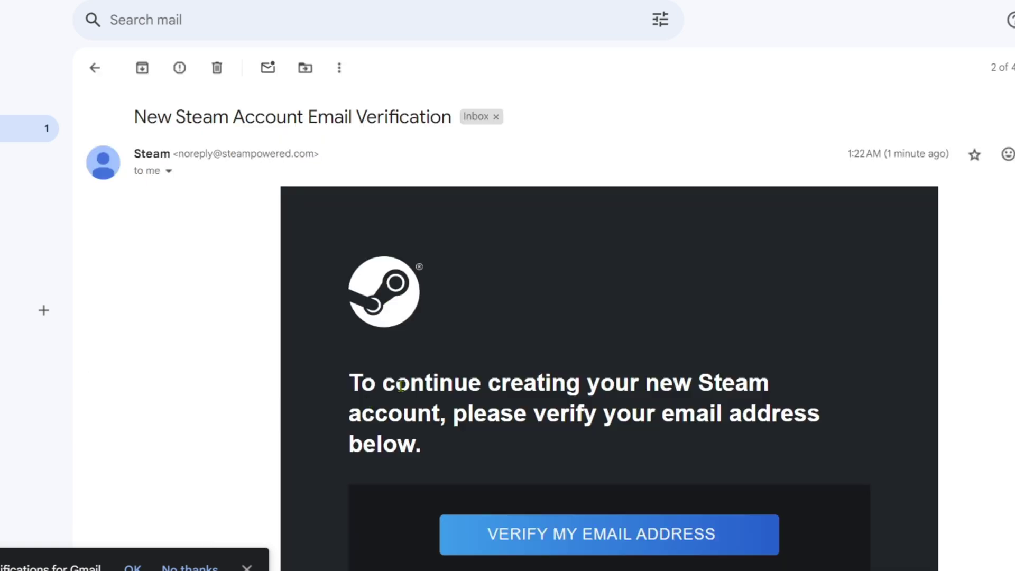
pyautogui.scroll(-2, 594, 401)
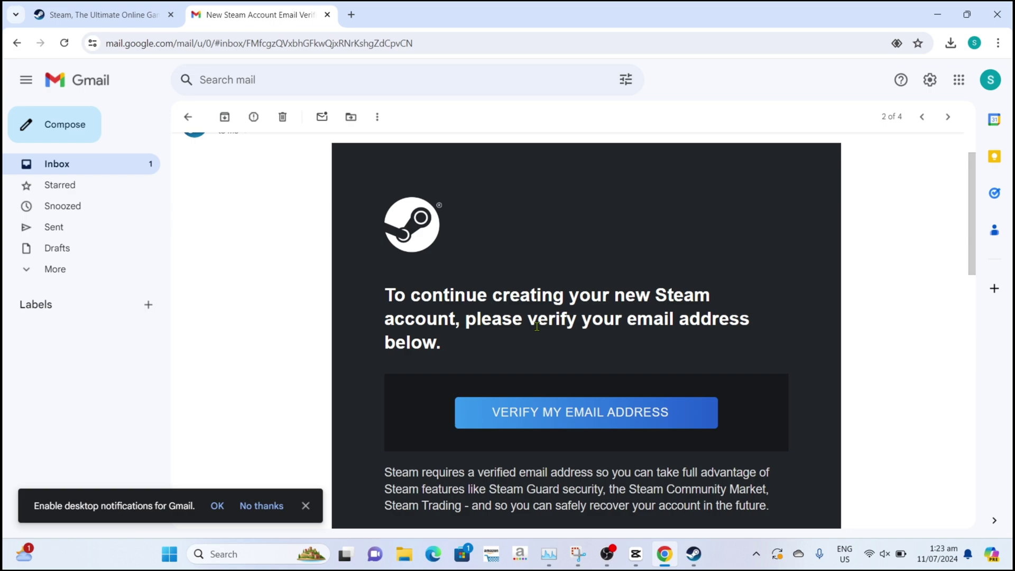
pyautogui.click(598, 421)
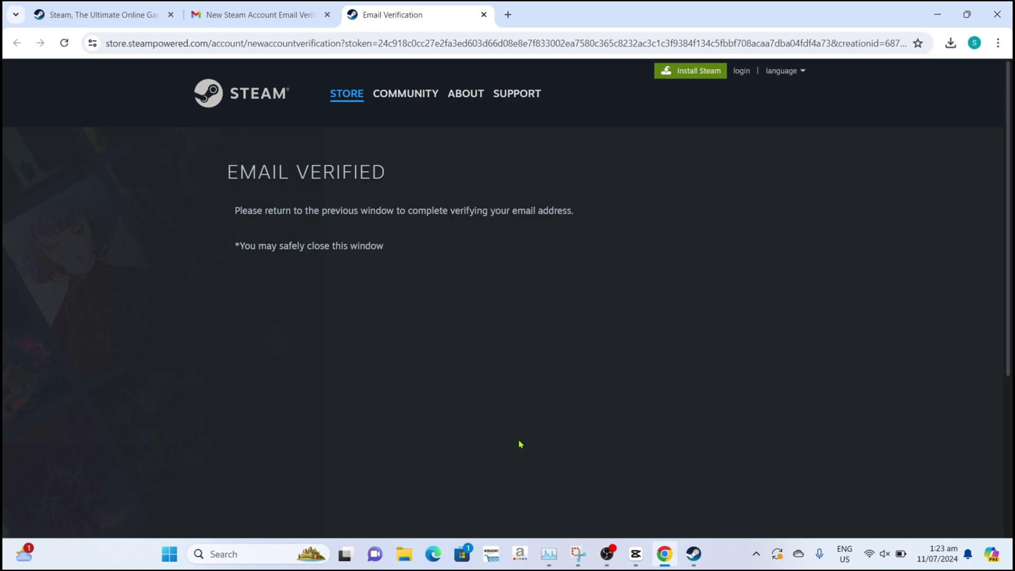
# Enter a new account name and the password twice, then finish creating the account
pyautogui.click(693, 553)
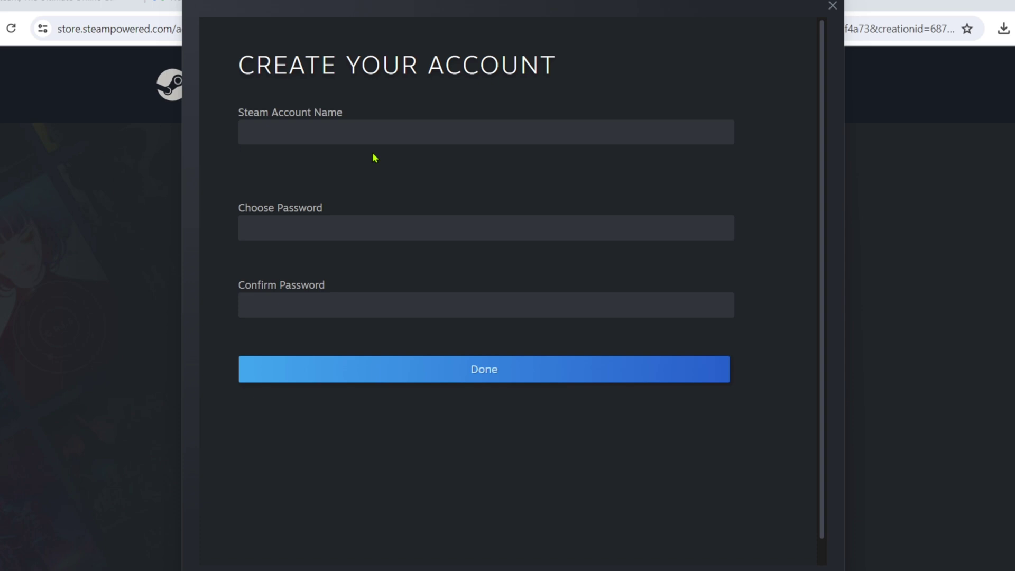
pyautogui.click(365, 128)
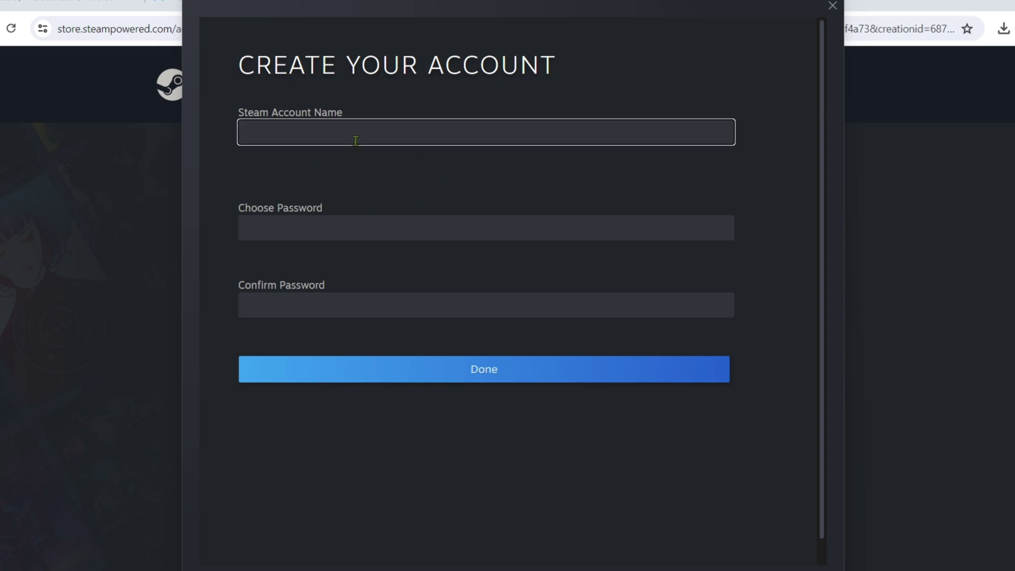
pyautogui.write('sahcguids')
pyautogui.click(417, 235)
pyautogui.write('••••••••••••')
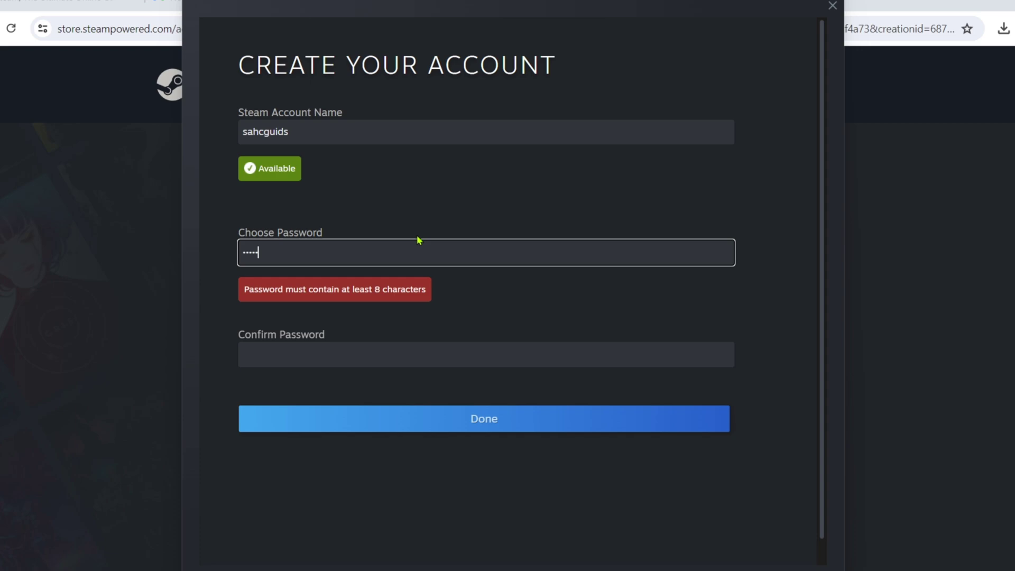
pyautogui.click(376, 340)
pyautogui.write('••••••••••••')
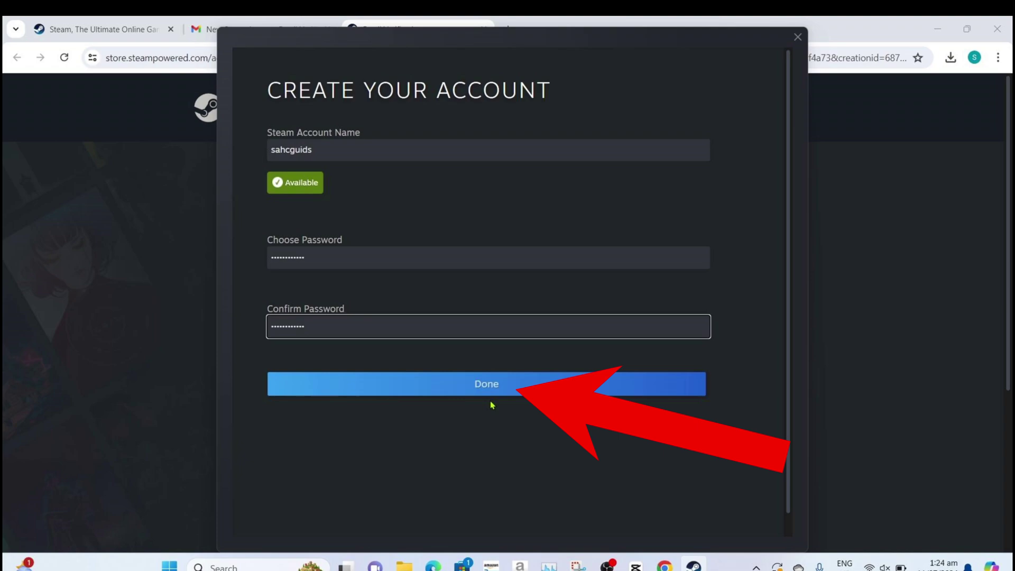
pyautogui.click(483, 397)
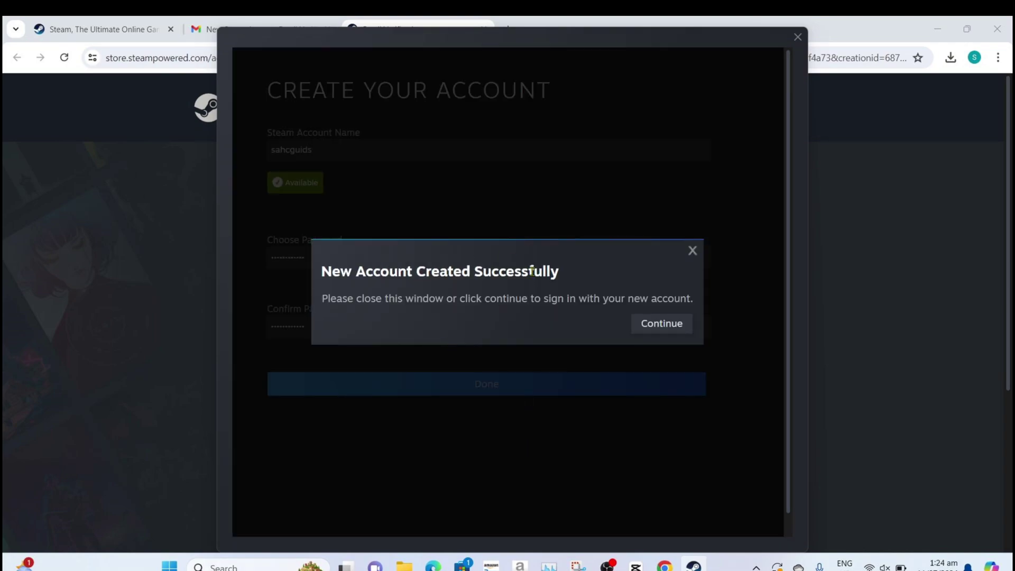
# Sign in to Steam with the new account name and password
pyautogui.click(661, 323)
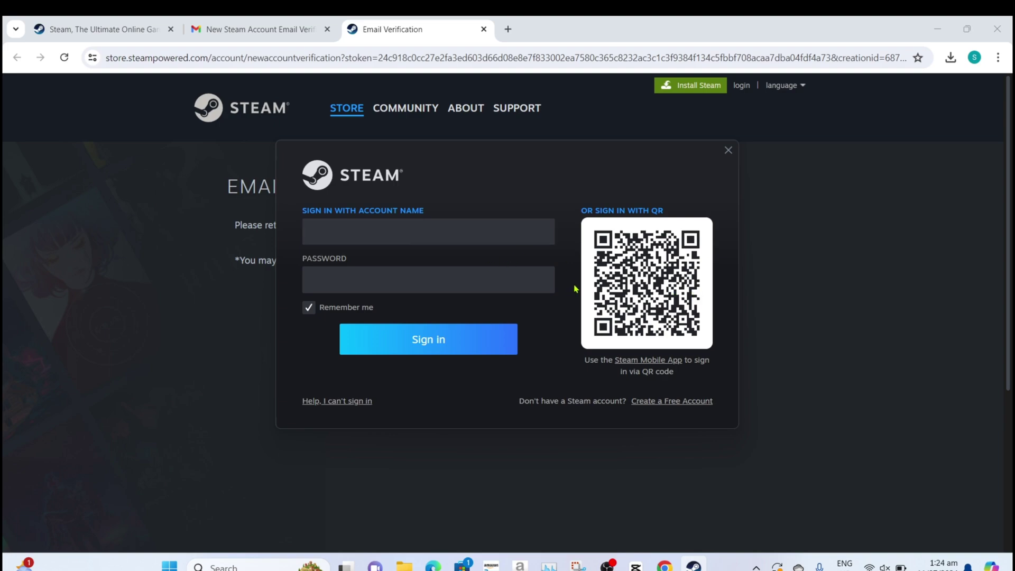
pyautogui.click(396, 231)
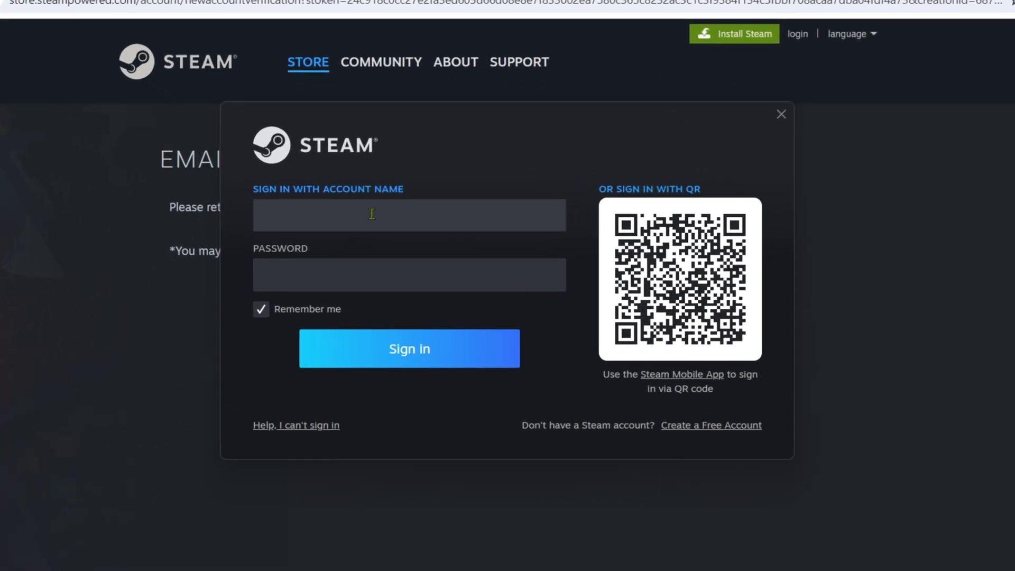
pyautogui.write('sahcgy')
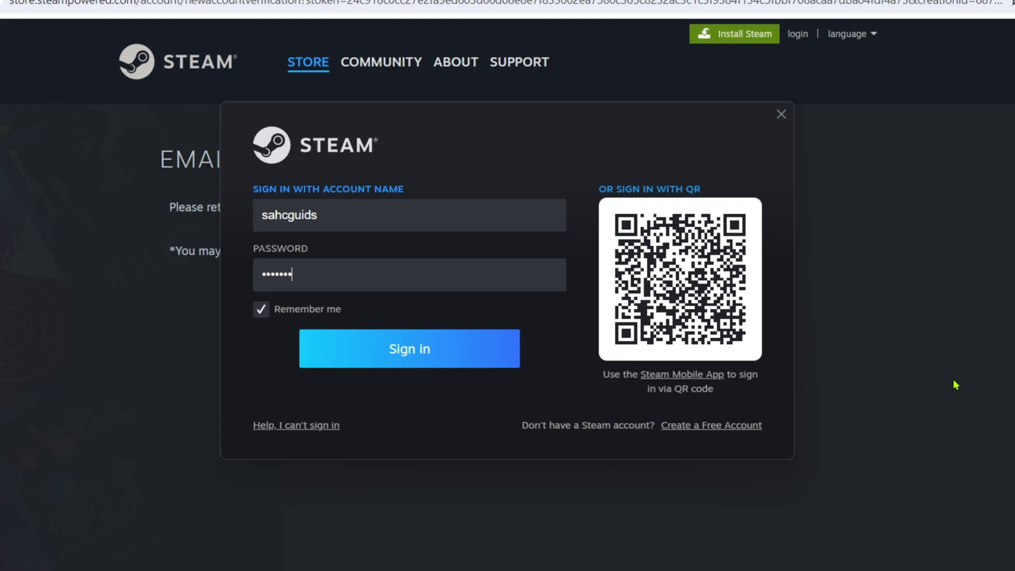
pyautogui.write('•••••')
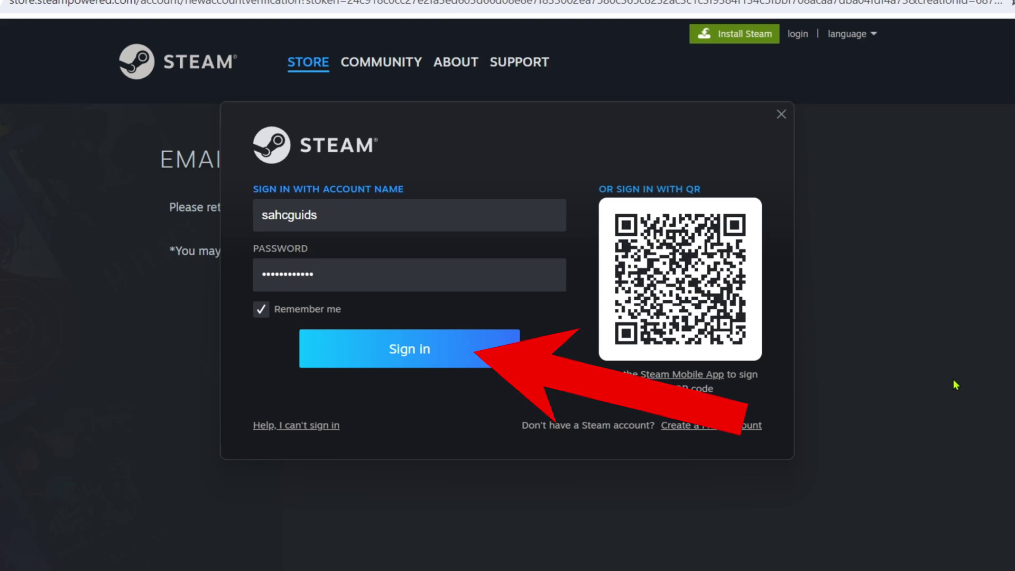
pyautogui.click(472, 362)
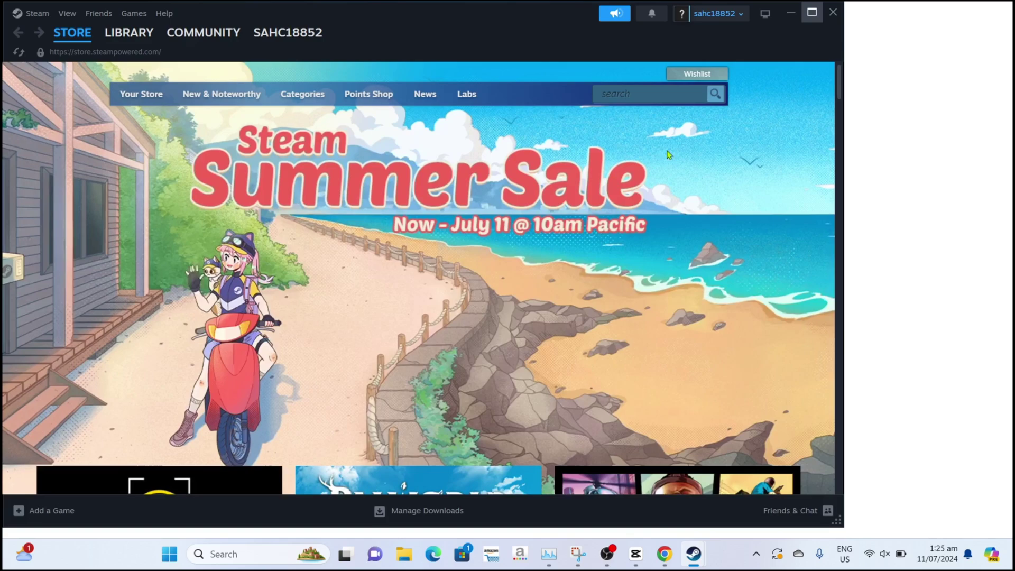
# Maximize the Steam window and search the store for 'dota 2'
pyautogui.press('super+Up')
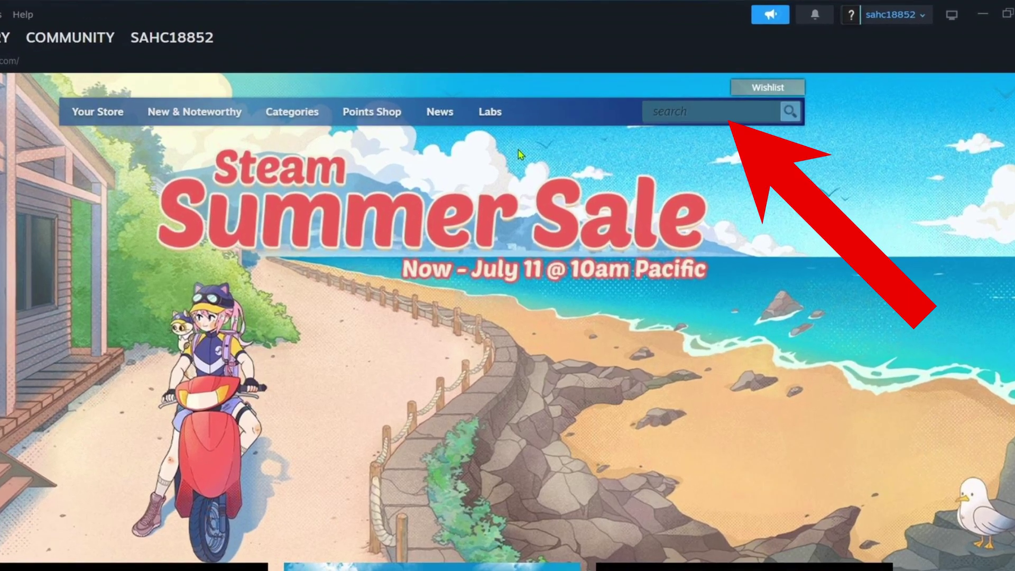
pyautogui.click(713, 114)
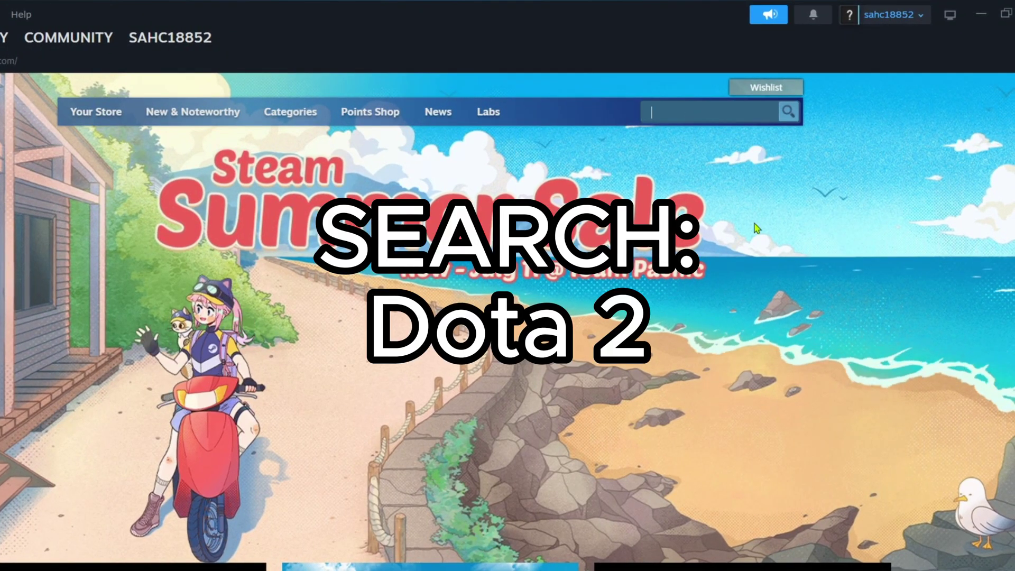
pyautogui.write('dota 2')
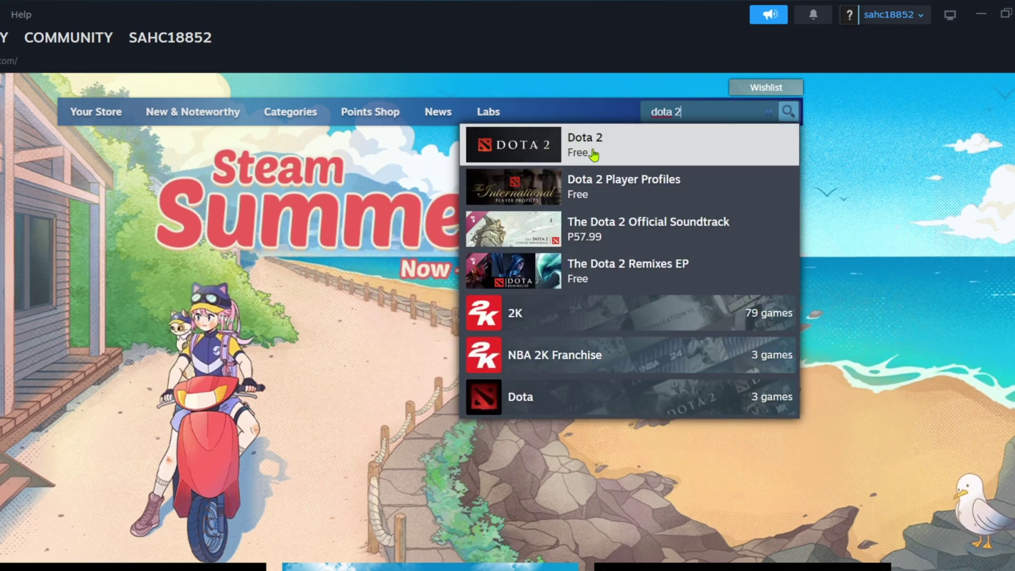
# From the Dota 2 store page, choose Play Now and install the 54.04 GB game on drive C:
pyautogui.click(640, 142)
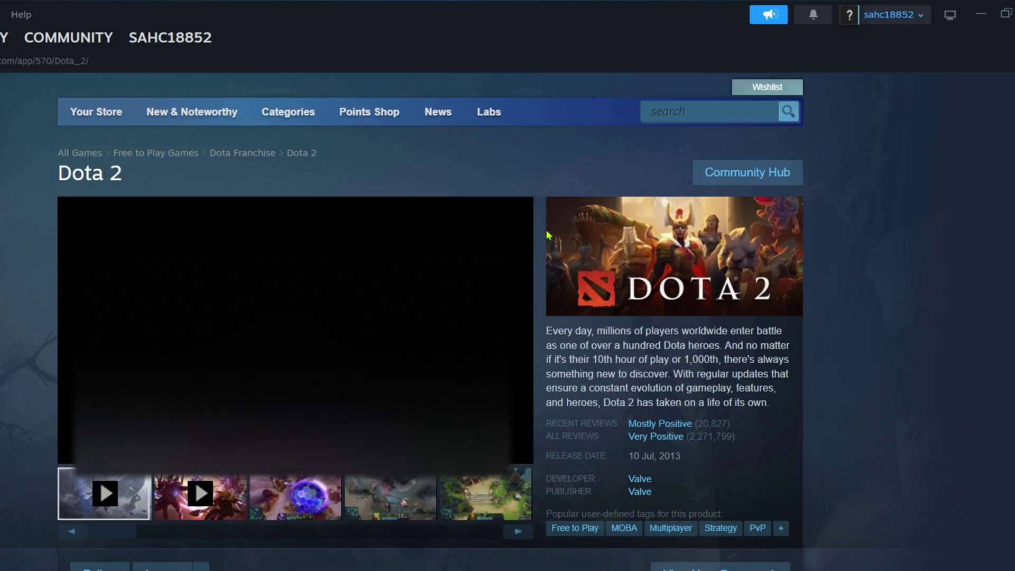
pyautogui.scroll(-3, 888, 315)
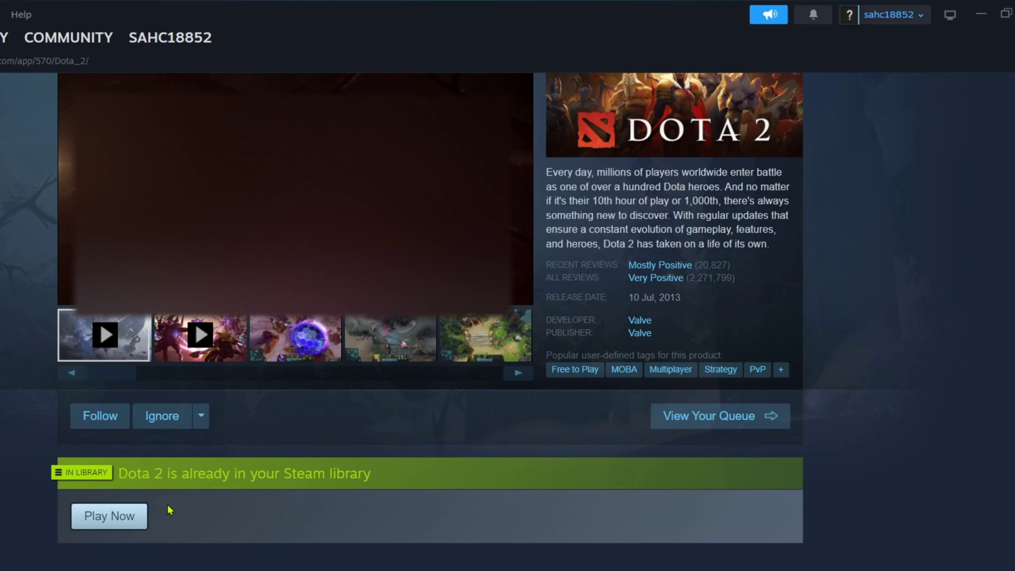
pyautogui.click(118, 517)
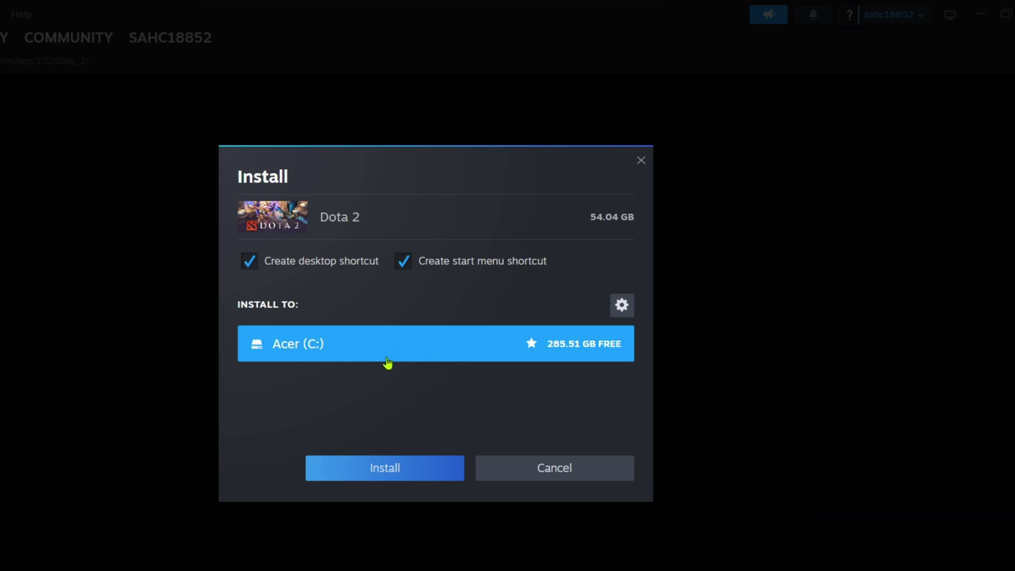
pyautogui.click(397, 464)
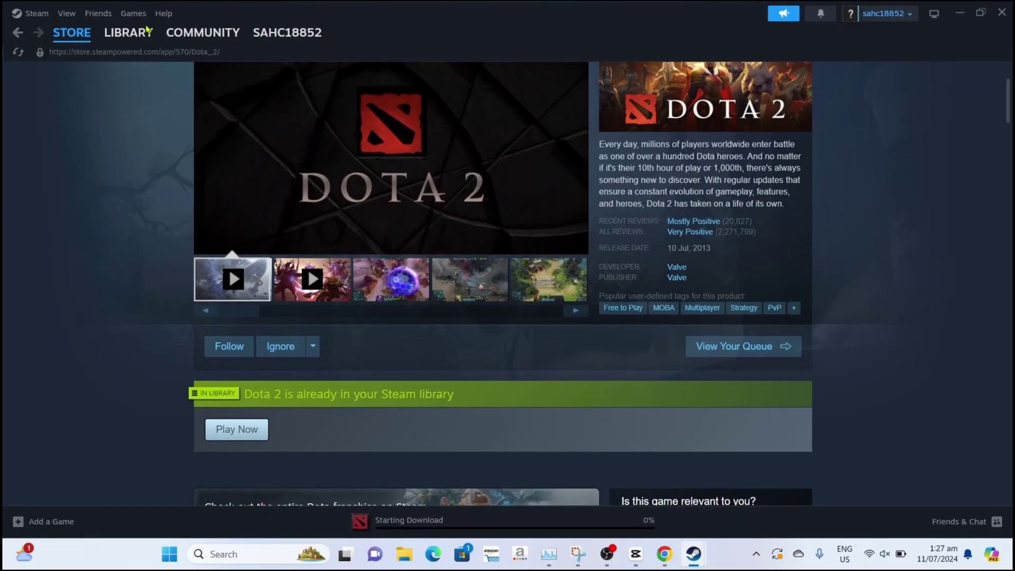
# View Dota 2 downloading at 3% in the Library, close the Once Human popup, and maximize Steam
pyautogui.click(4, 37)
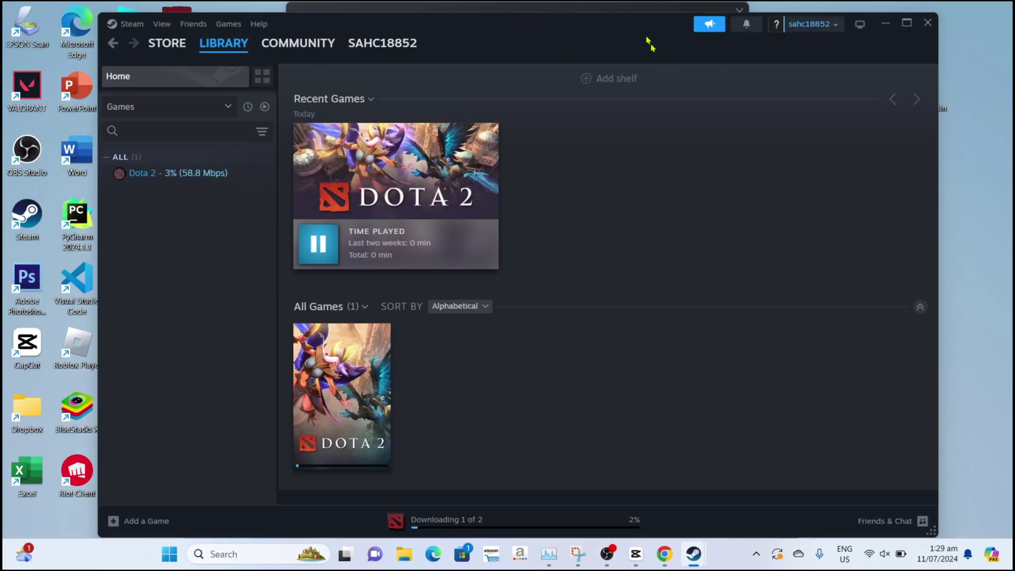
pyautogui.moveTo(648, 41); pyautogui.dragTo(763, 78)
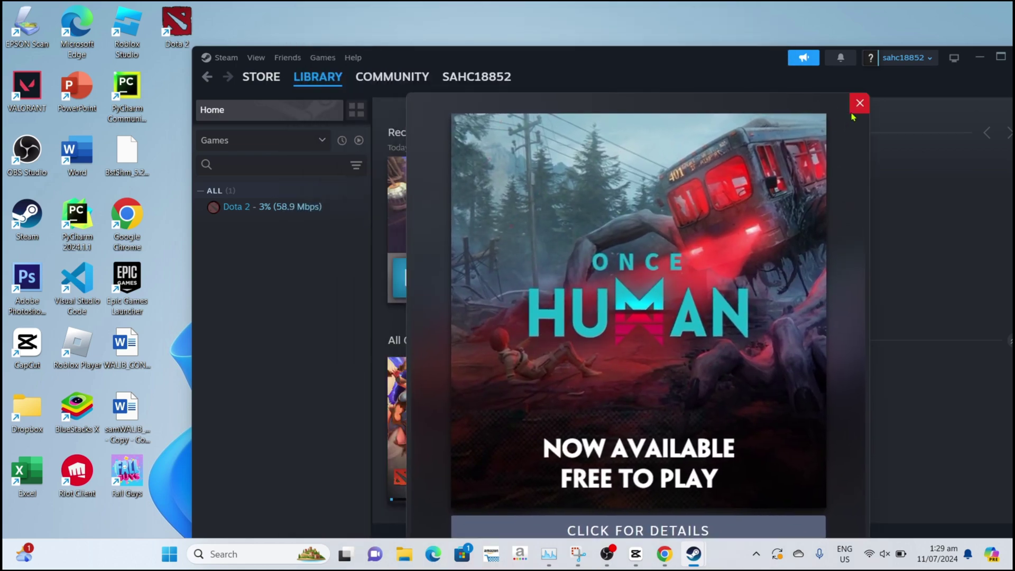
pyautogui.click(853, 105)
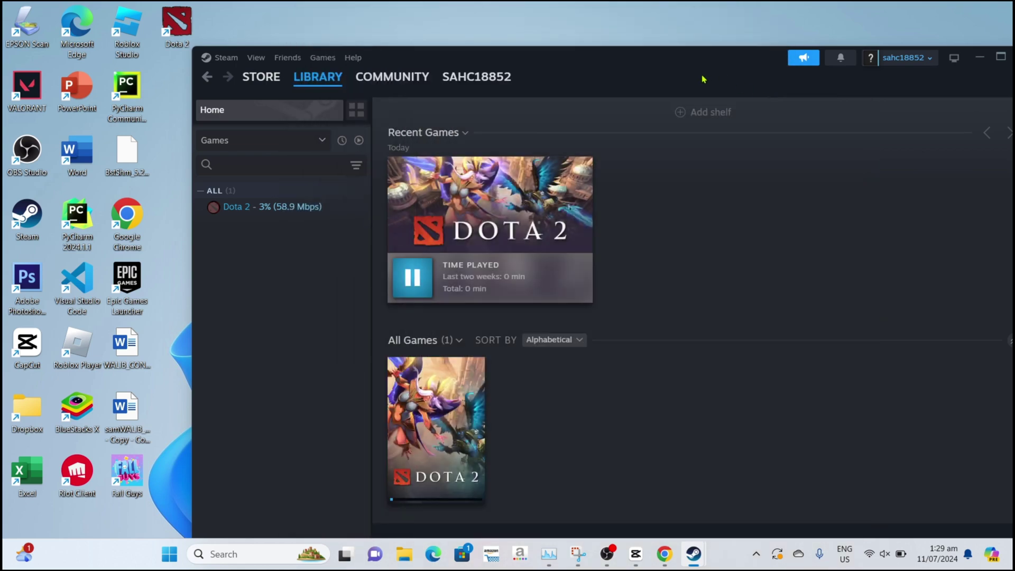
pyautogui.click(1000, 57)
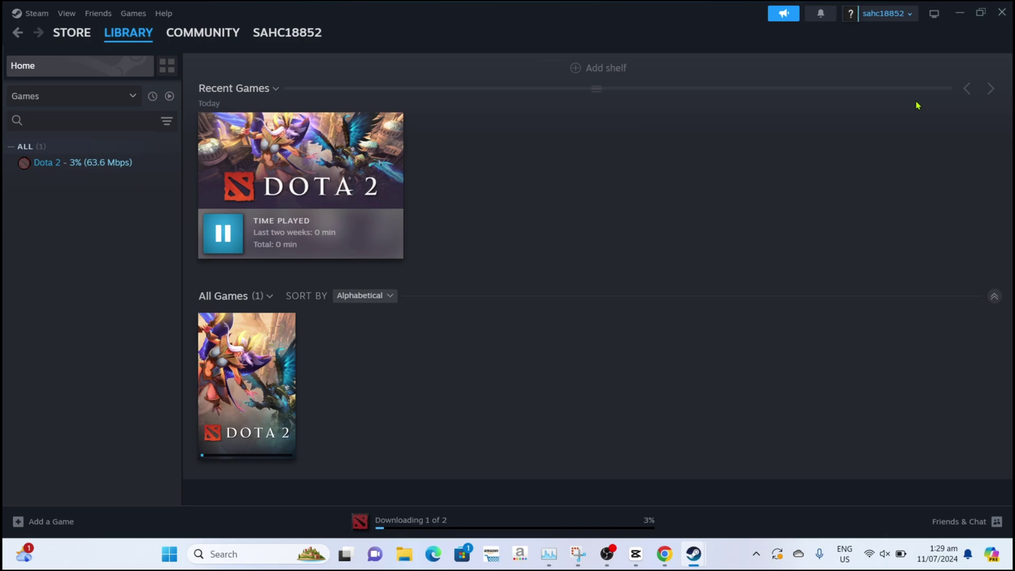